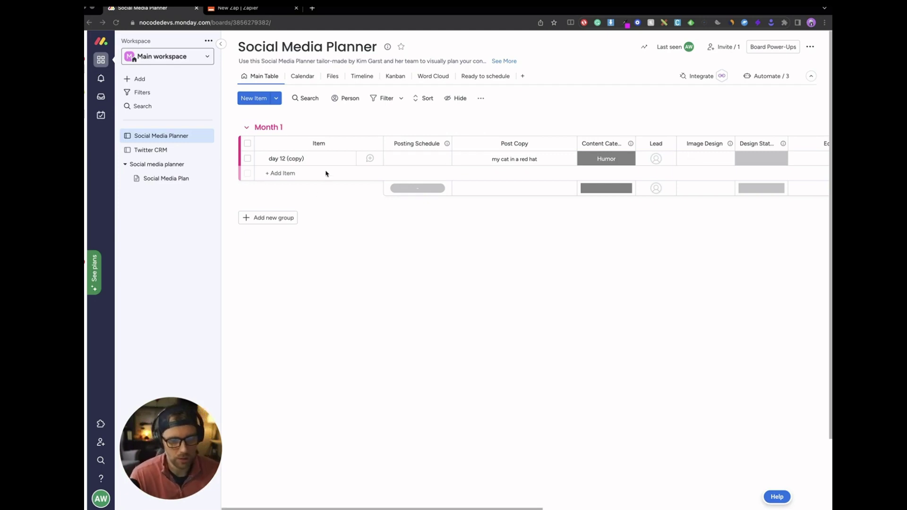
- Duplicate the day 12 (copy) item with its updates, creating 'day 12 (copy) (copy)'
{"action": "right_click", "coordinate": [333, 159]}
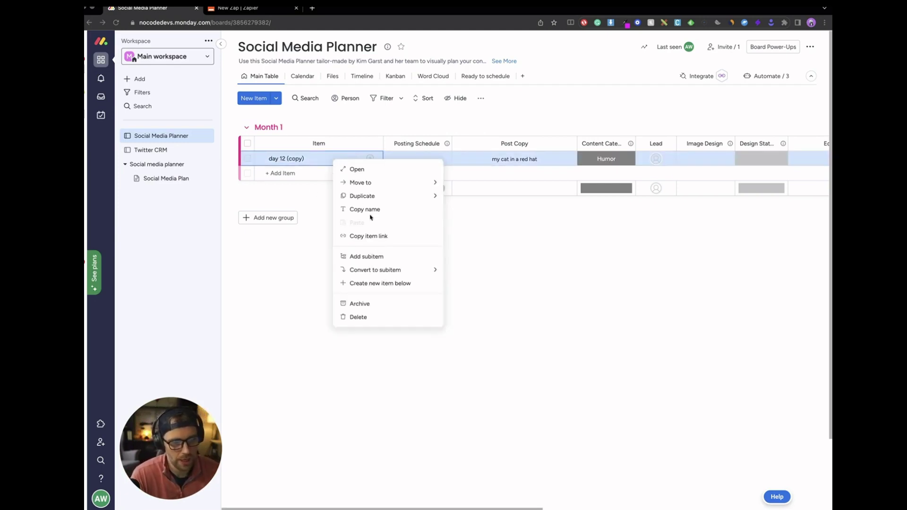
{"action": "mouse_move", "coordinate": [375, 200]}
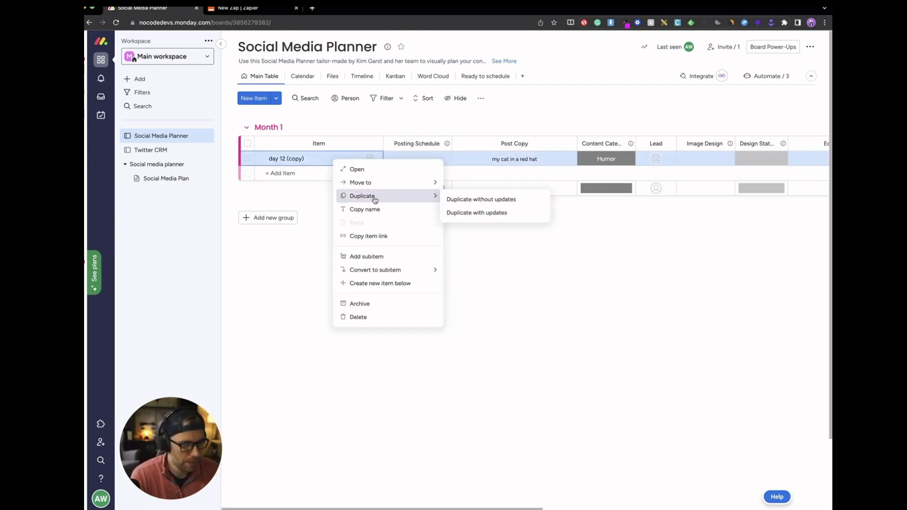
{"action": "left_click", "coordinate": [471, 212]}
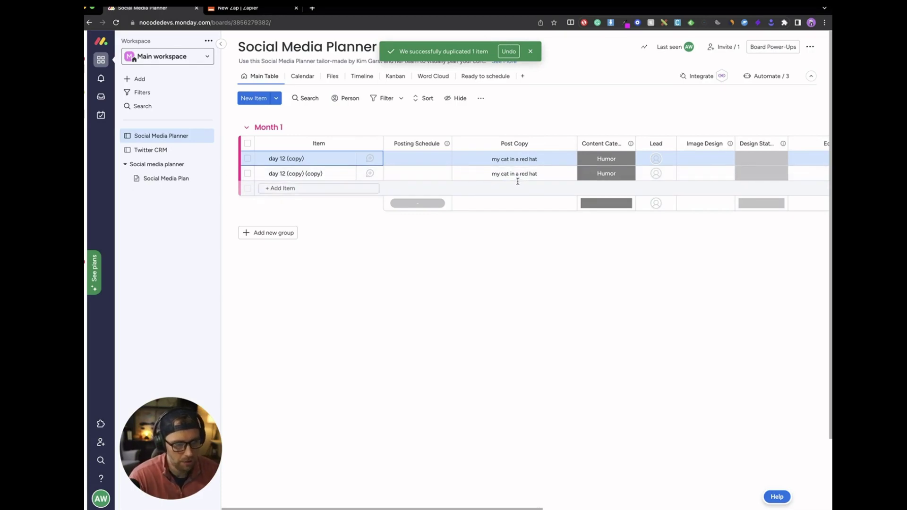
{"action": "left_click", "coordinate": [705, 174]}
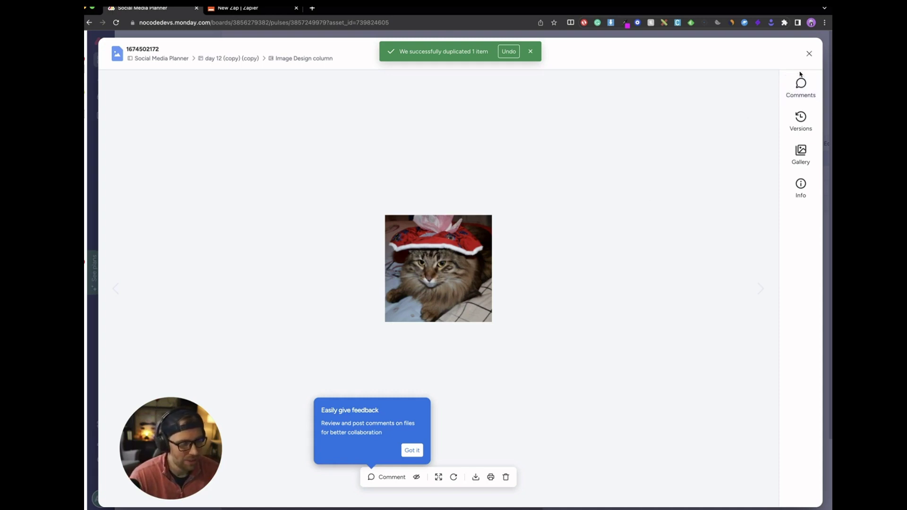
{"action": "left_click", "coordinate": [810, 54]}
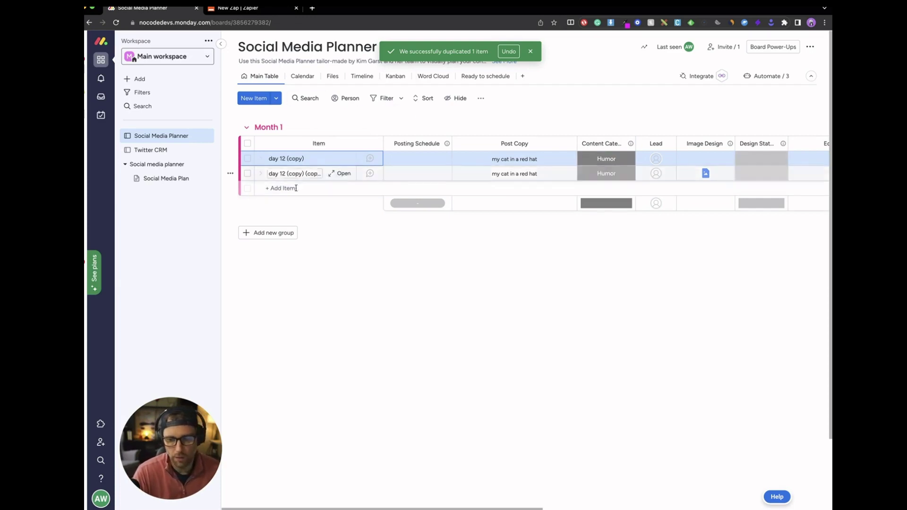
- Switch to the New Zap editor showing the monday.com, OpenAI and upload steps
{"action": "left_click", "coordinate": [249, 10]}
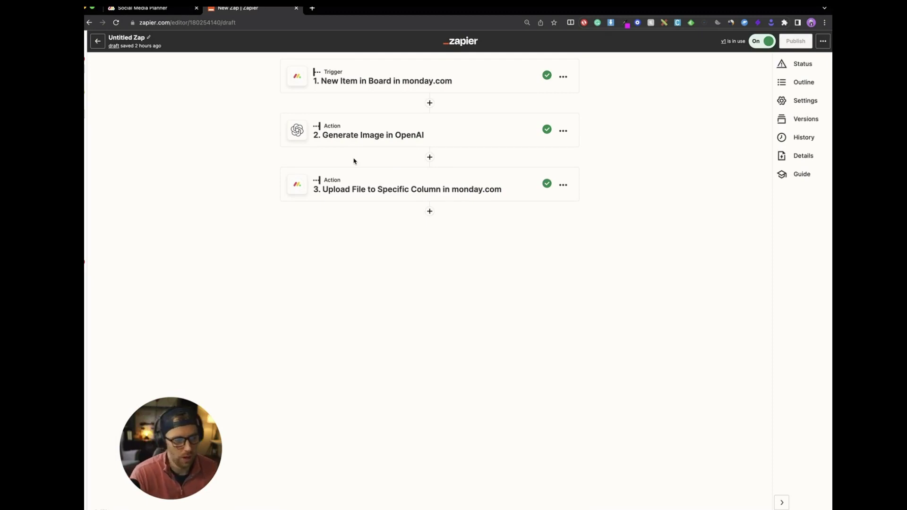
- Confirm the monday.com new-item trigger's app, event and connected account
{"action": "left_click", "coordinate": [439, 82]}
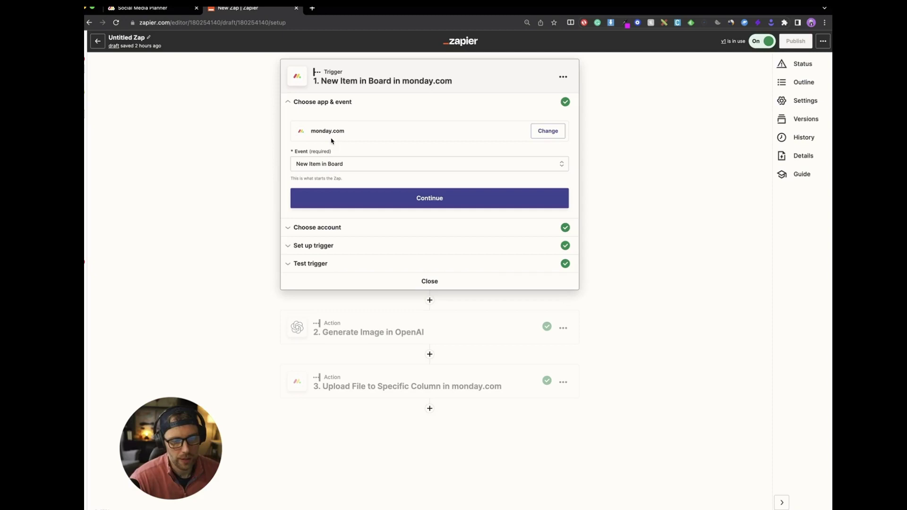
{"action": "left_click", "coordinate": [373, 203]}
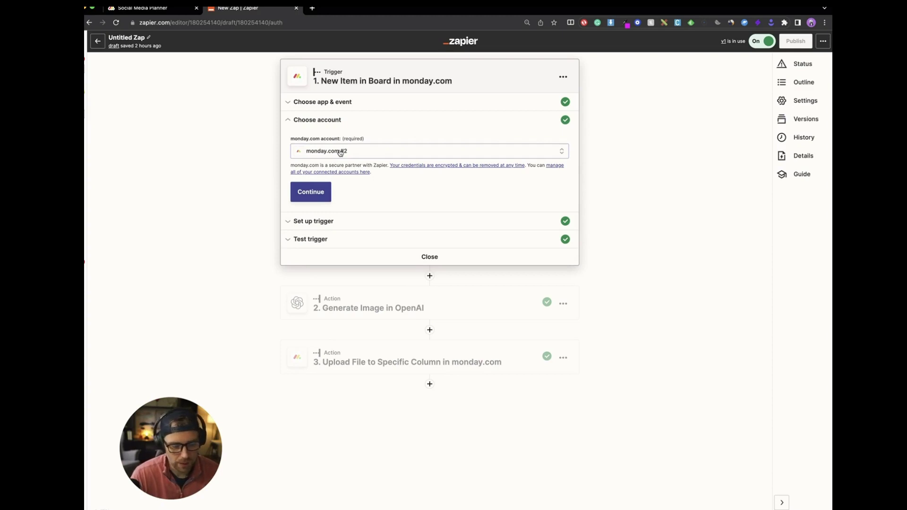
{"action": "left_click", "coordinate": [319, 194]}
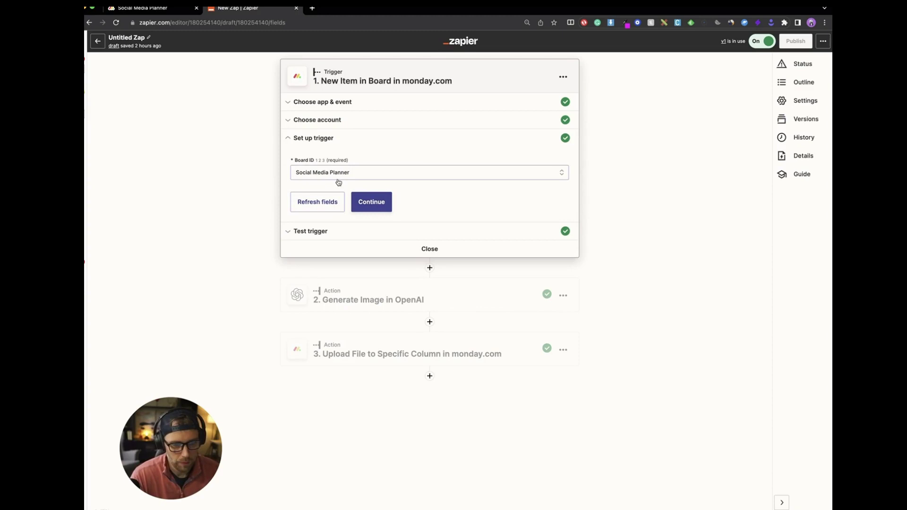
- Set the trigger's Board ID to Social Media Planner, checking the board in monday.com
{"action": "left_click", "coordinate": [143, 9]}
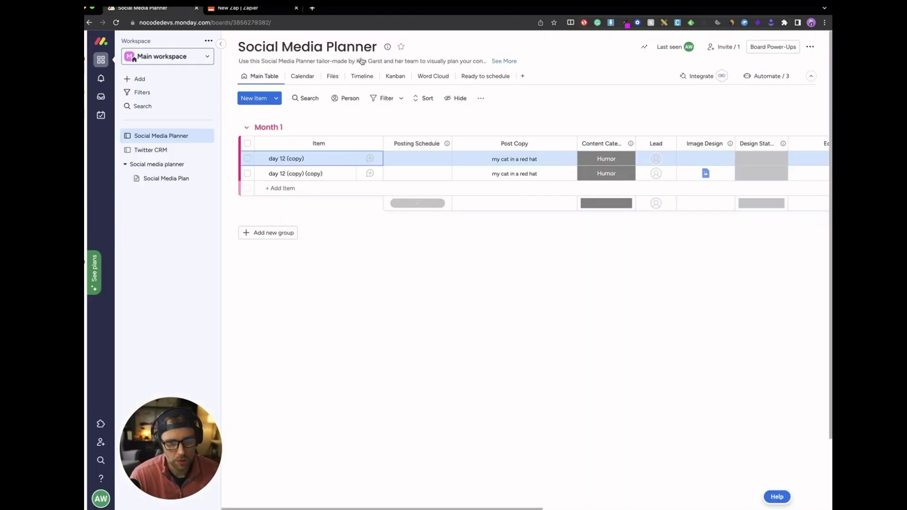
{"action": "left_click", "coordinate": [239, 8]}
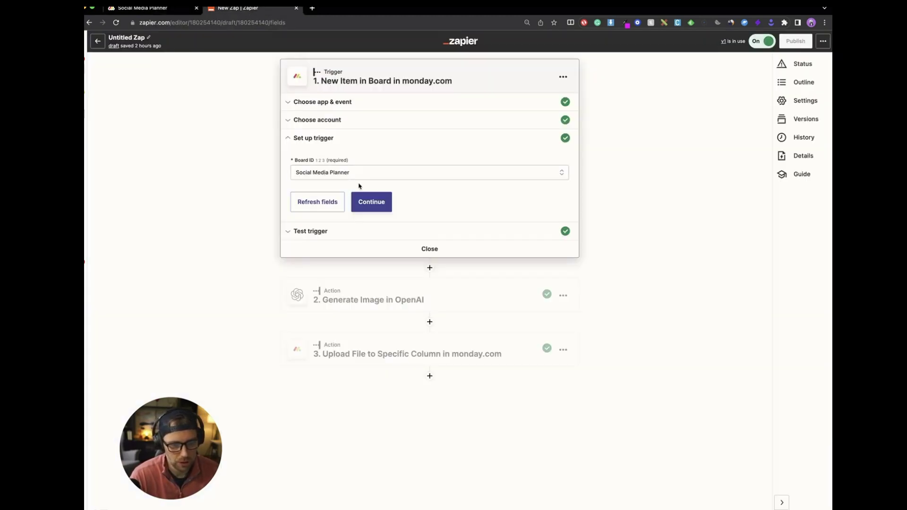
{"action": "left_click", "coordinate": [351, 171]}
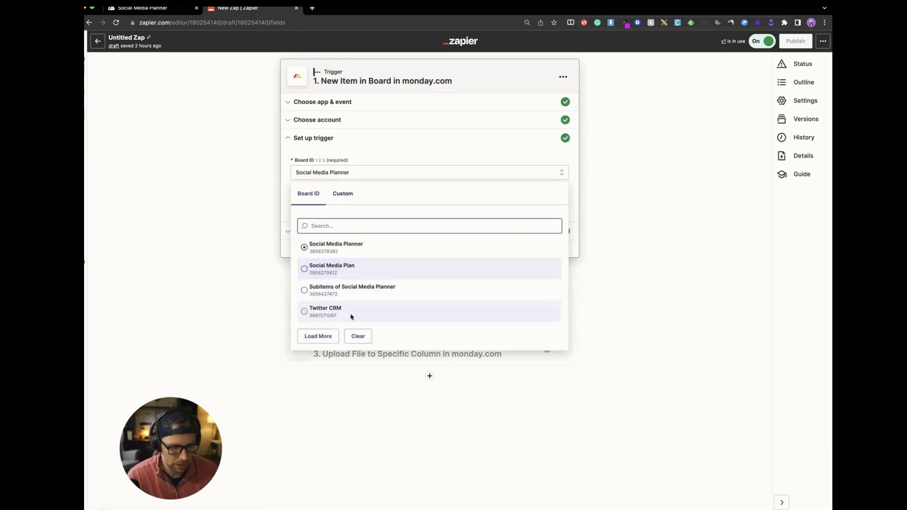
{"action": "left_click", "coordinate": [336, 249]}
{"action": "left_click", "coordinate": [129, 14]}
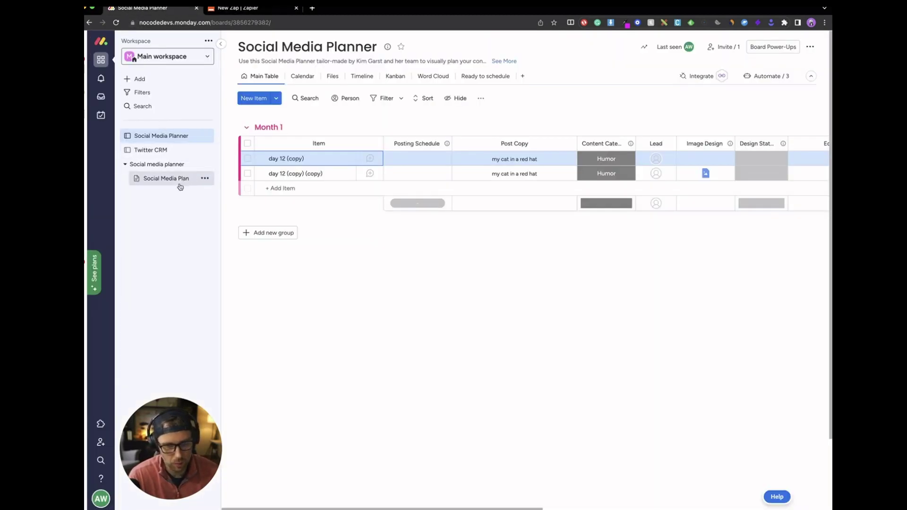
{"action": "left_click", "coordinate": [245, 9]}
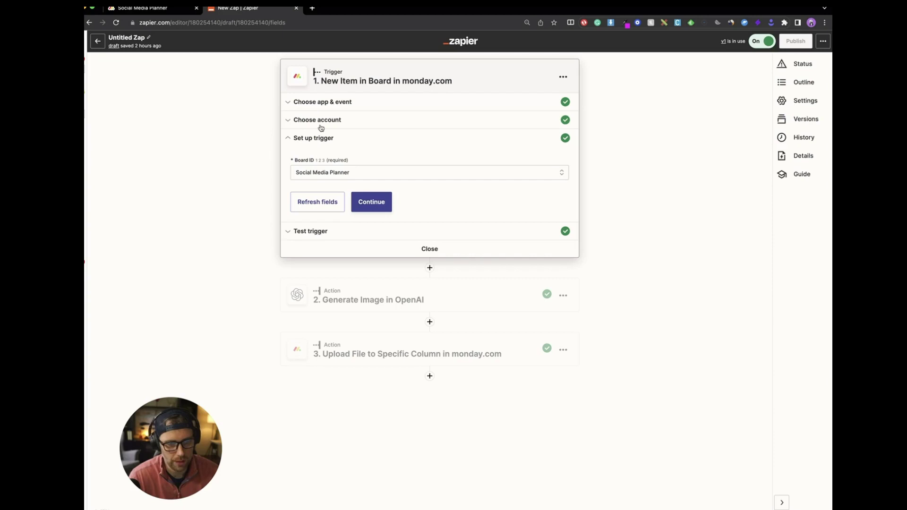
- Test the trigger, review the sample board item it found, and accept it
{"action": "left_click", "coordinate": [371, 201]}
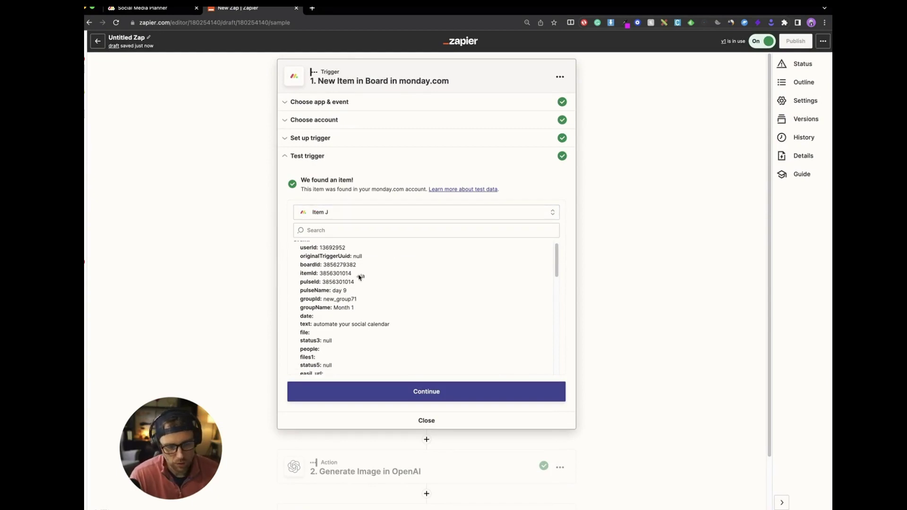
{"action": "scroll", "coordinate": [360, 279], "scroll_direction": "down", "scroll_amount": 5}
{"action": "scroll", "coordinate": [356, 310], "scroll_direction": "up", "scroll_amount": 5}
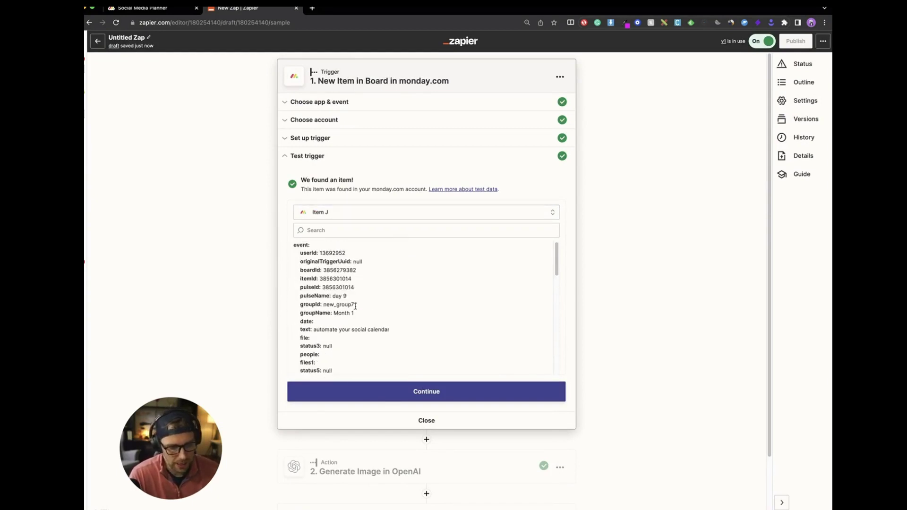
{"action": "scroll", "coordinate": [337, 277], "scroll_direction": "down", "scroll_amount": 5}
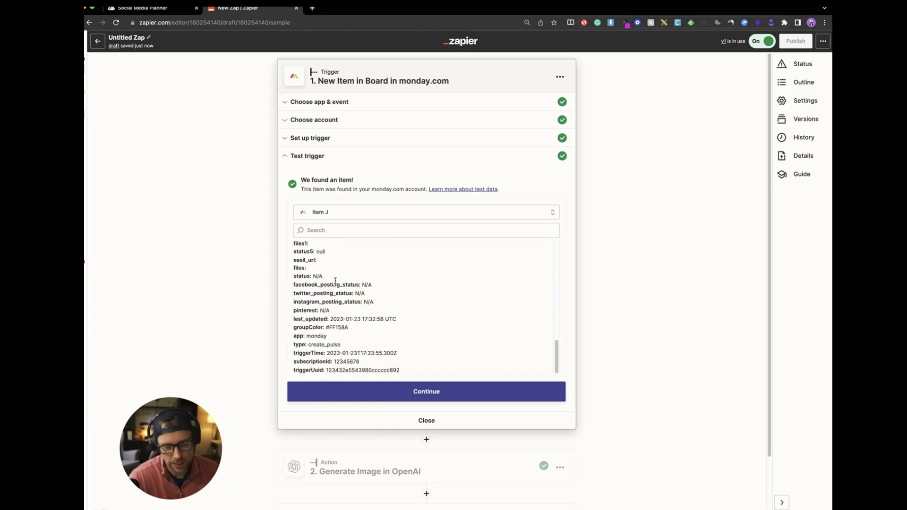
{"action": "left_click", "coordinate": [434, 398]}
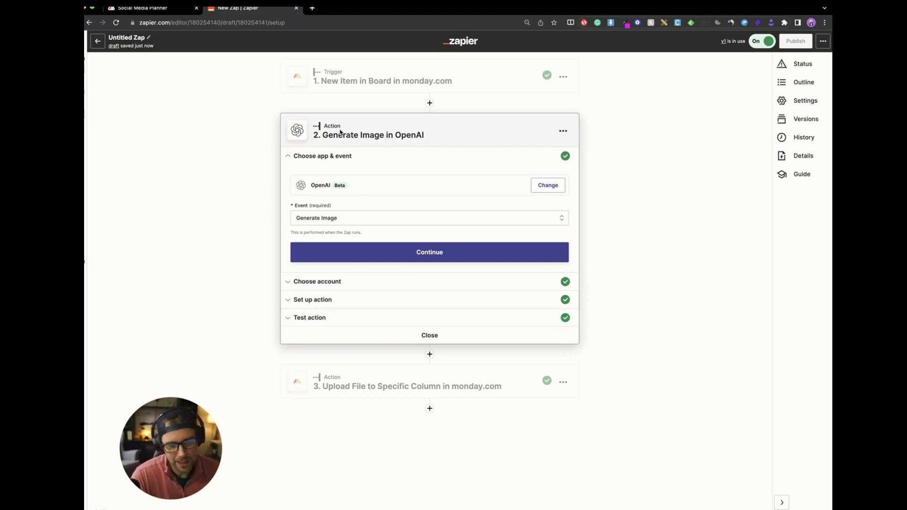
- Keep Generate Image as the OpenAI step's event and continue to account selection
{"action": "left_click", "coordinate": [406, 91]}
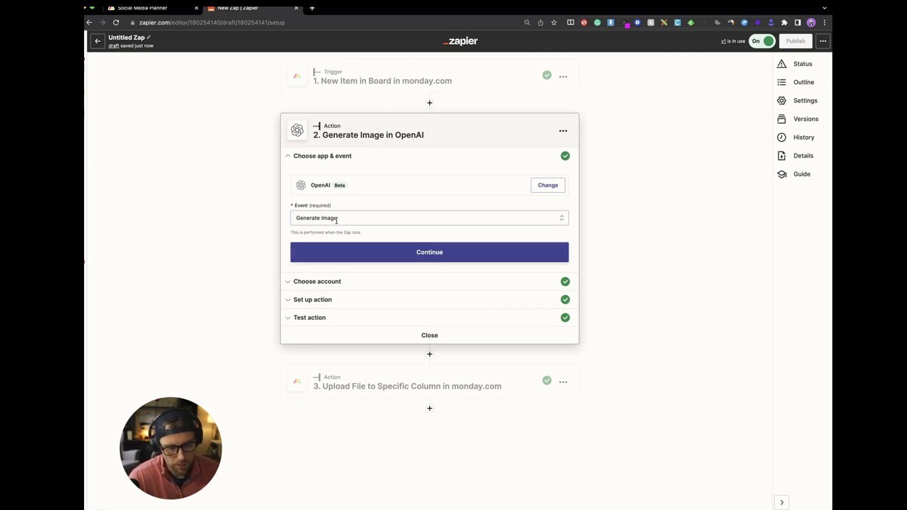
{"action": "left_click", "coordinate": [336, 221]}
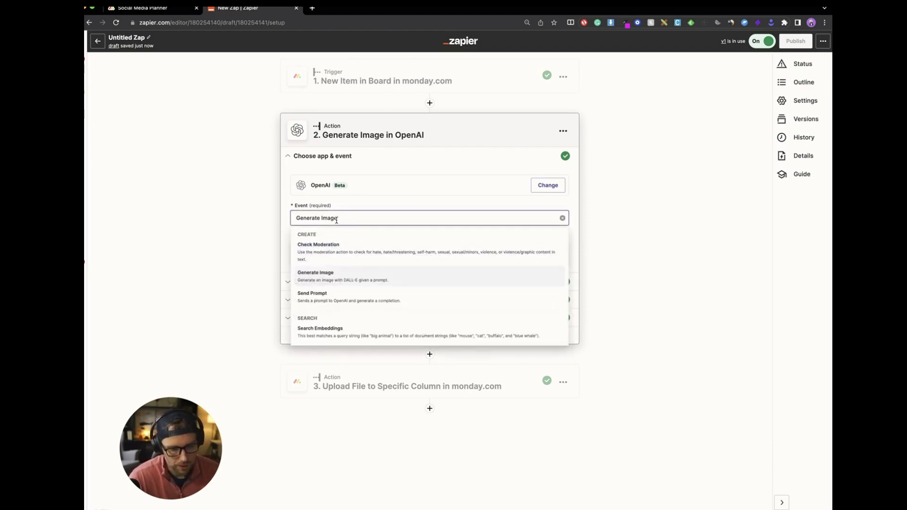
{"action": "left_click", "coordinate": [352, 282]}
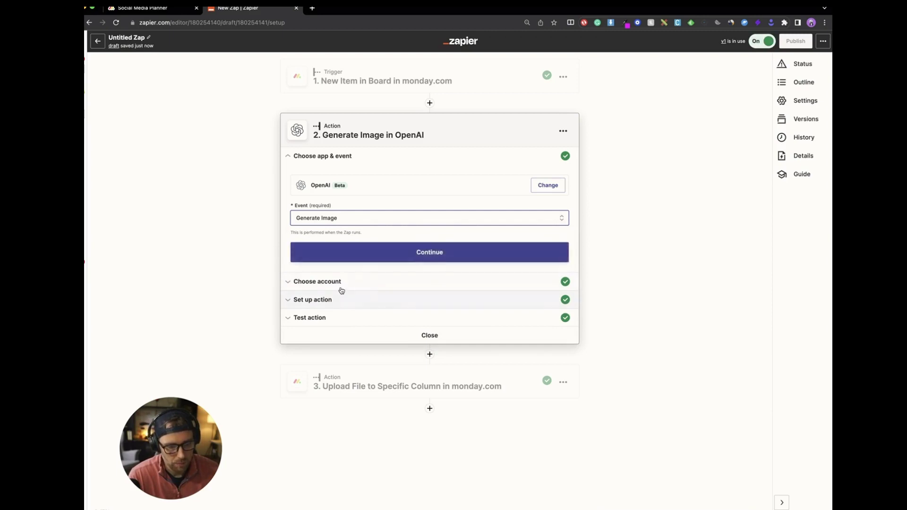
{"action": "left_click", "coordinate": [348, 255]}
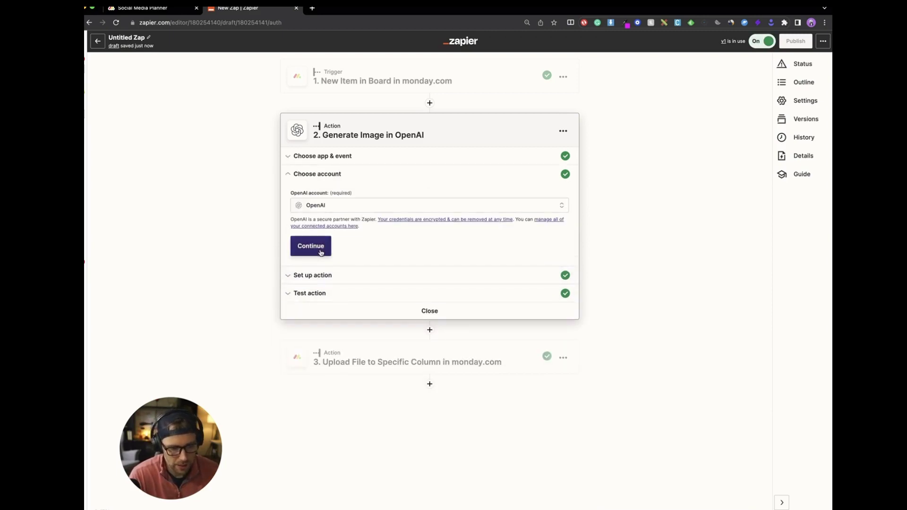
- Map the monday.com trigger's Text field as the image prompt and run the image test
{"action": "left_click", "coordinate": [321, 251]}
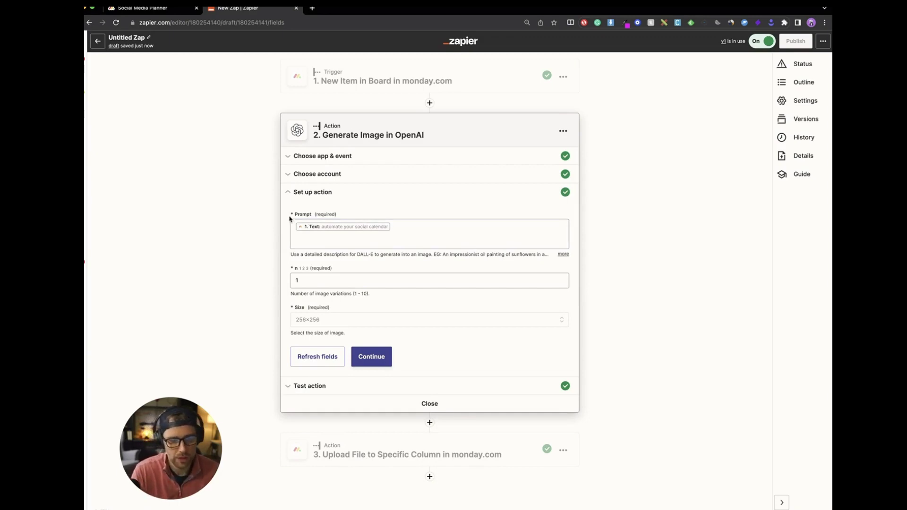
{"action": "left_click", "coordinate": [305, 246]}
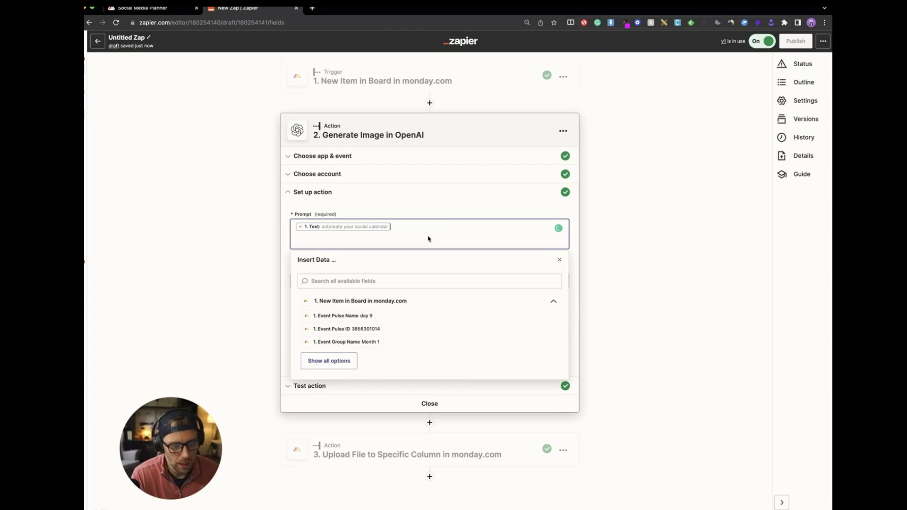
{"action": "left_click", "coordinate": [713, 240]}
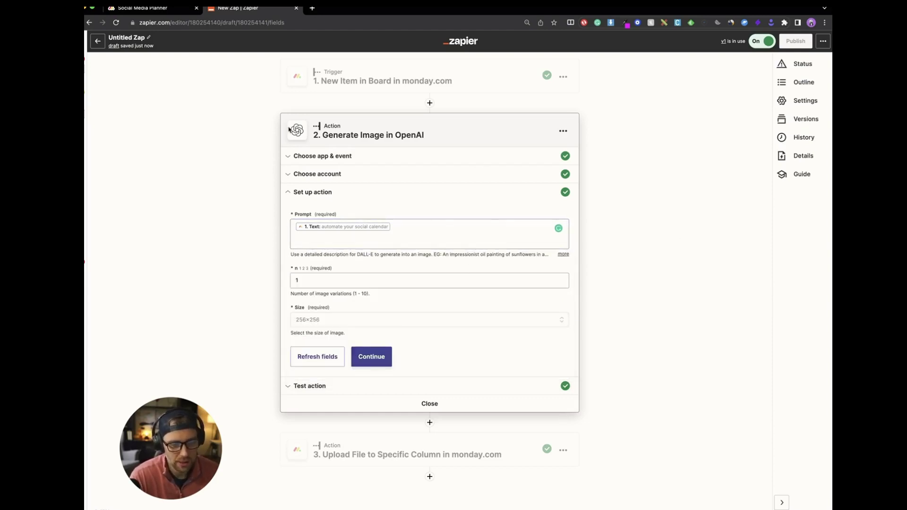
{"action": "left_click", "coordinate": [142, 8]}
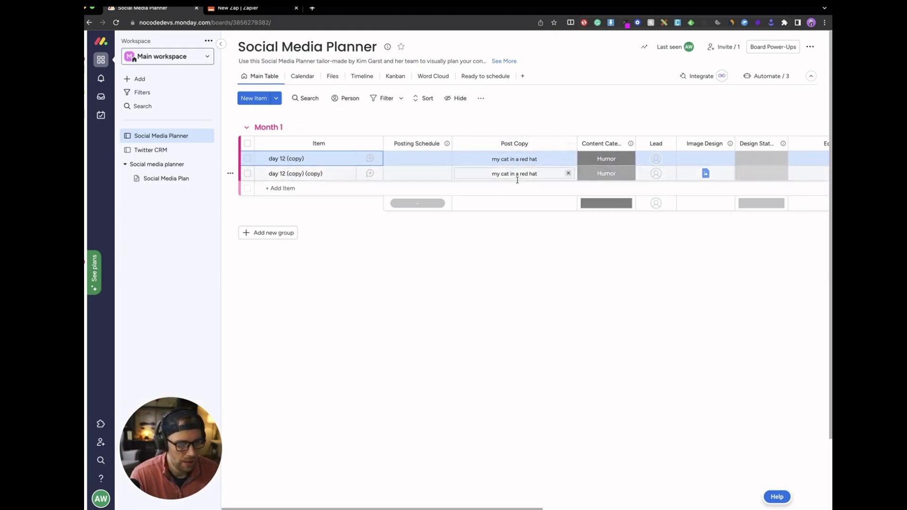
{"action": "left_click", "coordinate": [252, 13]}
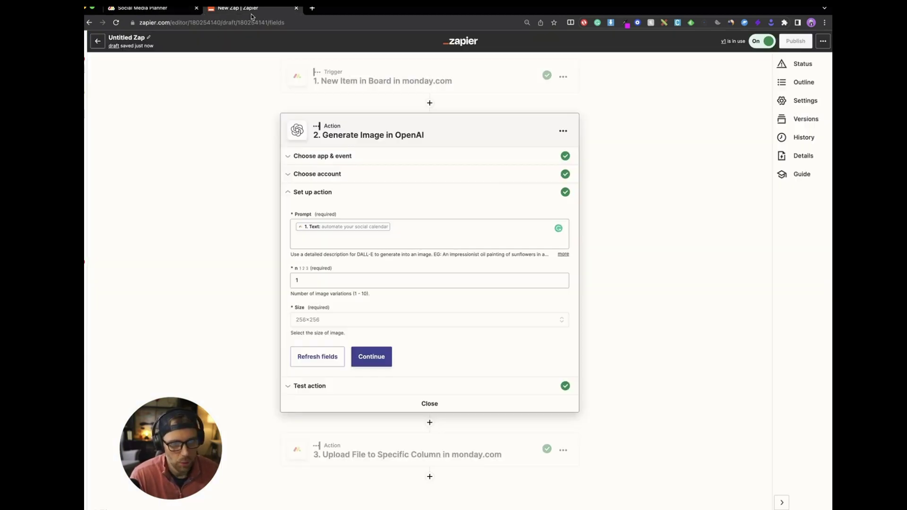
{"action": "left_click", "coordinate": [389, 237]}
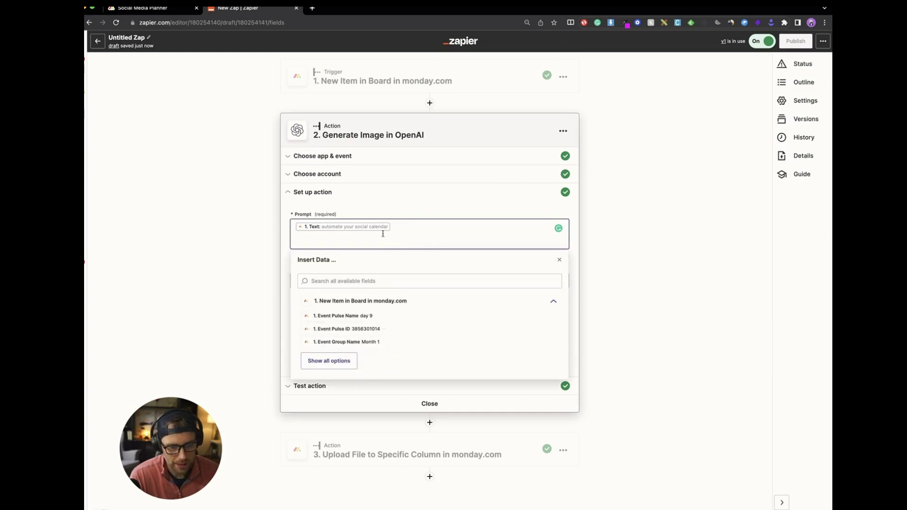
{"action": "left_click", "coordinate": [341, 363]}
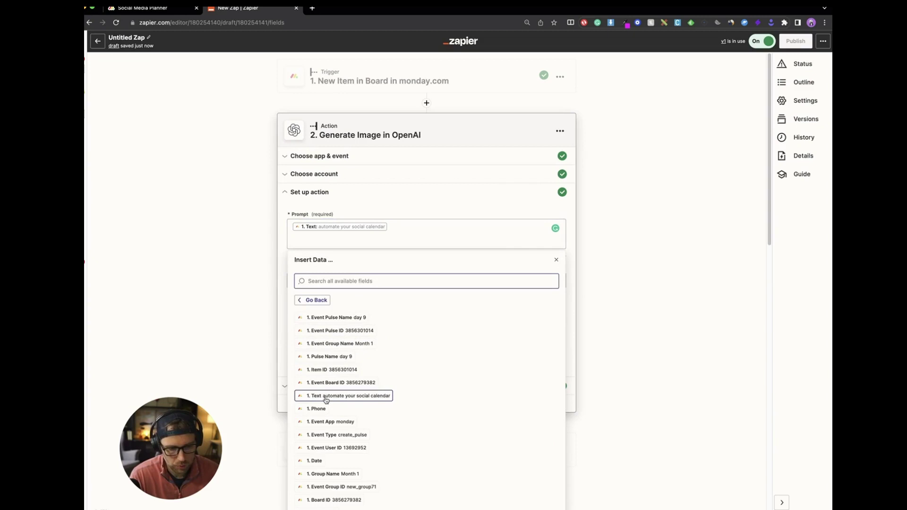
{"action": "left_click", "coordinate": [266, 290]}
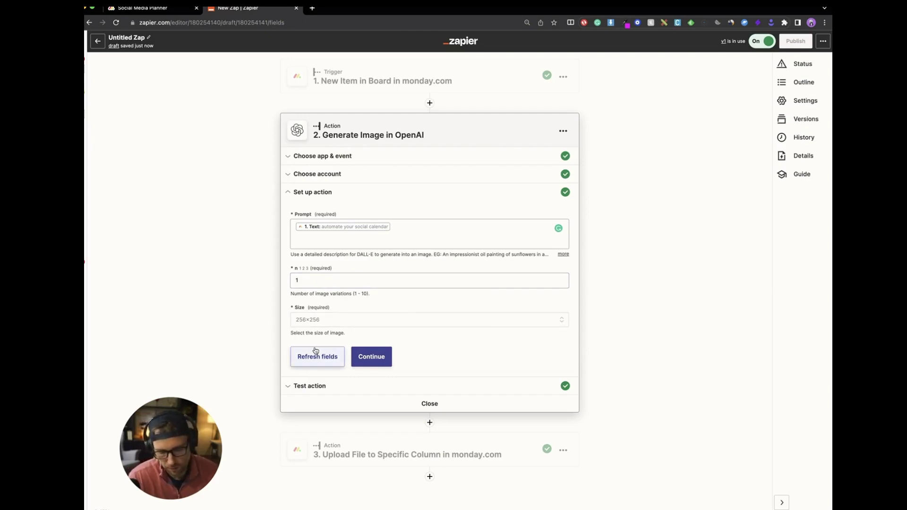
{"action": "left_click", "coordinate": [387, 360]}
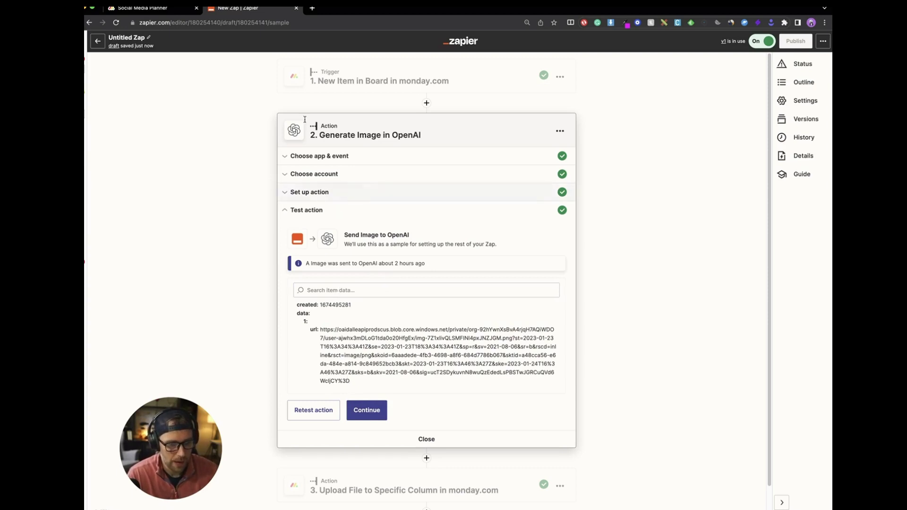
- Continue past the OpenAI test results to the Upload File to Specific Column step
{"action": "left_click", "coordinate": [365, 412]}
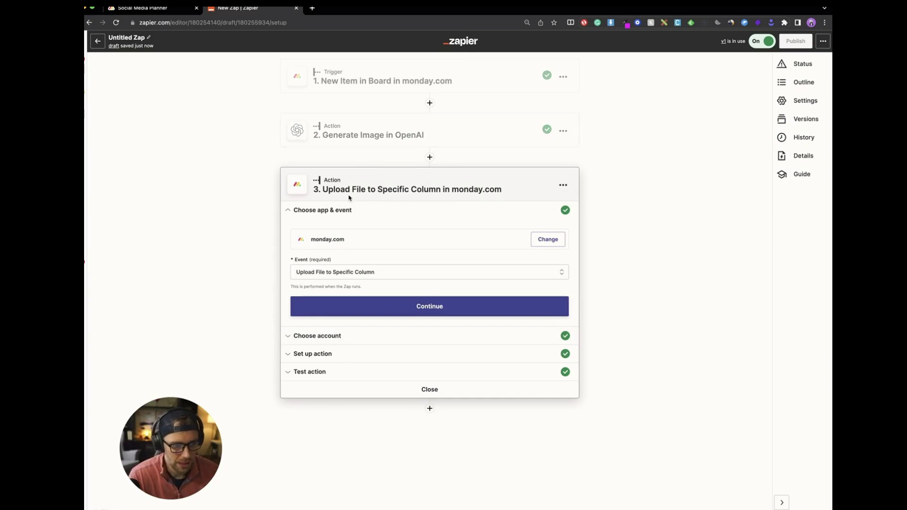
- Keep Upload File to Specific Column as the event and confirm the monday.com account
{"action": "left_click", "coordinate": [332, 275]}
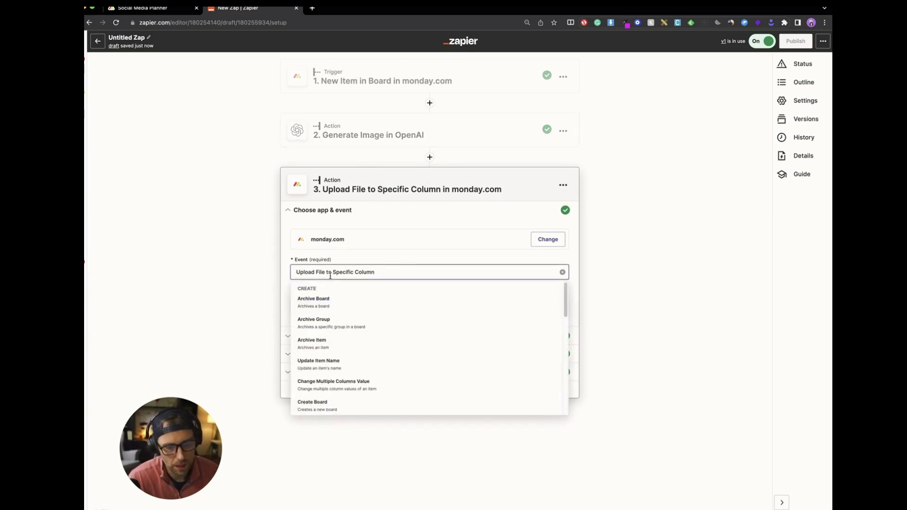
{"action": "left_click", "coordinate": [287, 282]}
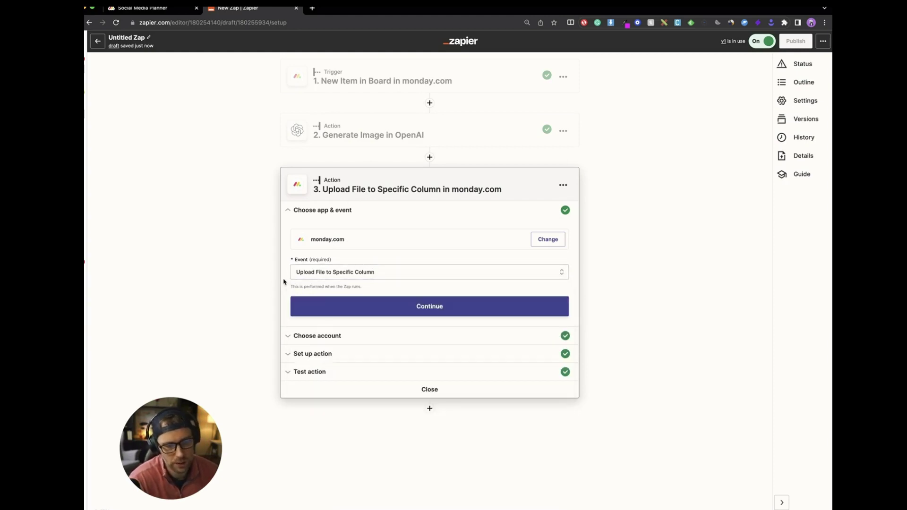
{"action": "left_click", "coordinate": [345, 304]}
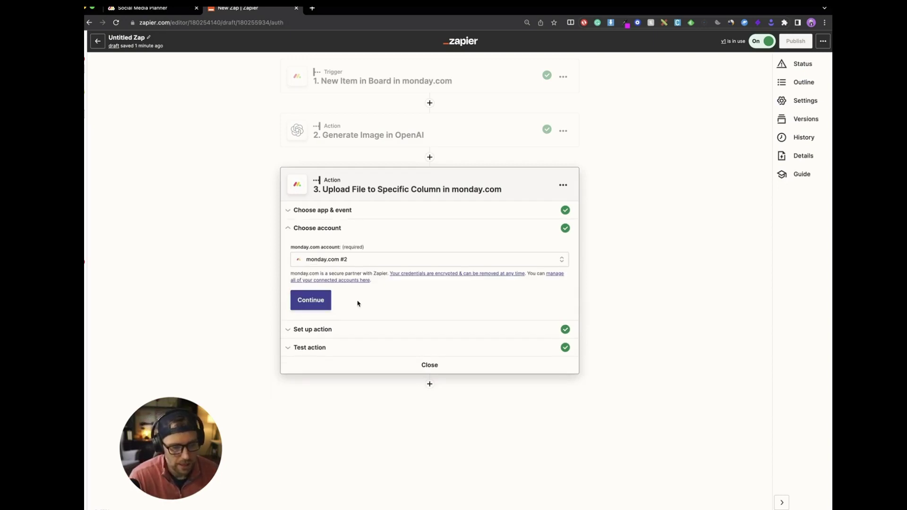
{"action": "left_click", "coordinate": [303, 305]}
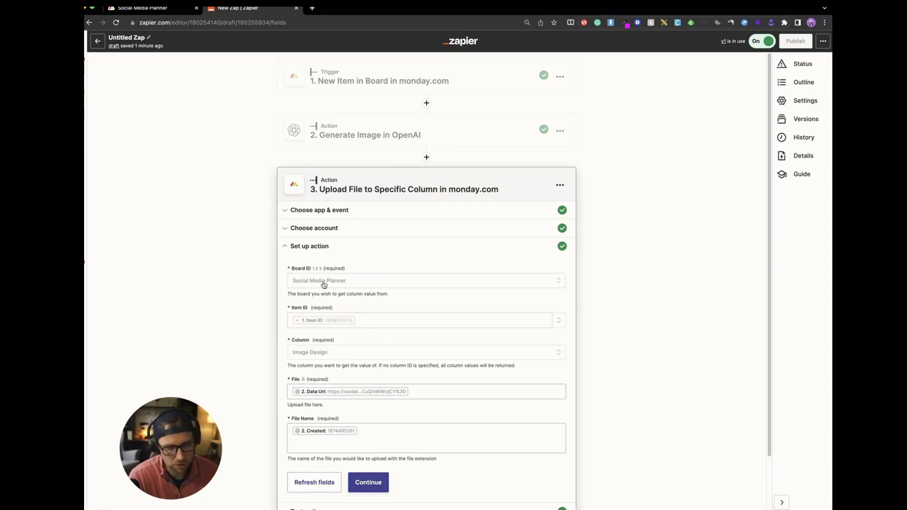
- Inspect the Item ID field's trigger data options unchanged, then return to the Social Media Planner board
{"action": "scroll", "coordinate": [365, 316], "scroll_direction": "down", "scroll_amount": 3}
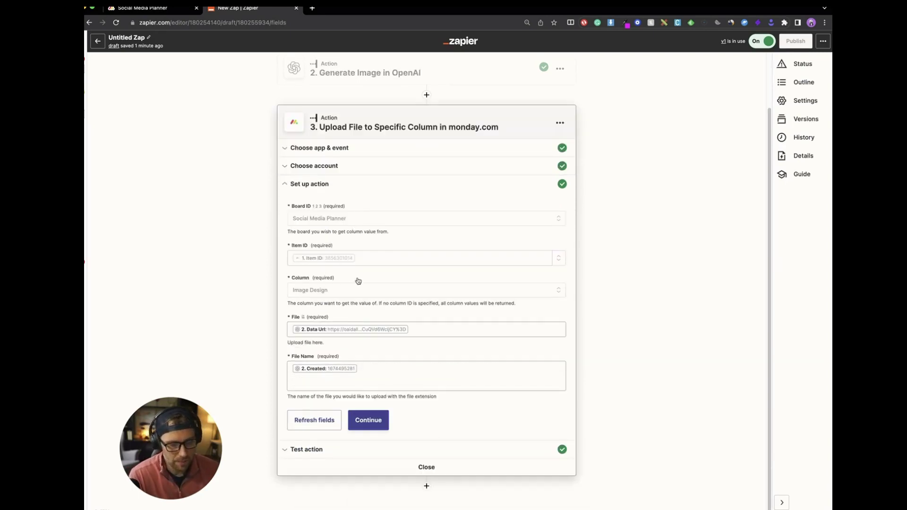
{"action": "scroll", "coordinate": [358, 282], "scroll_direction": "up", "scroll_amount": 2}
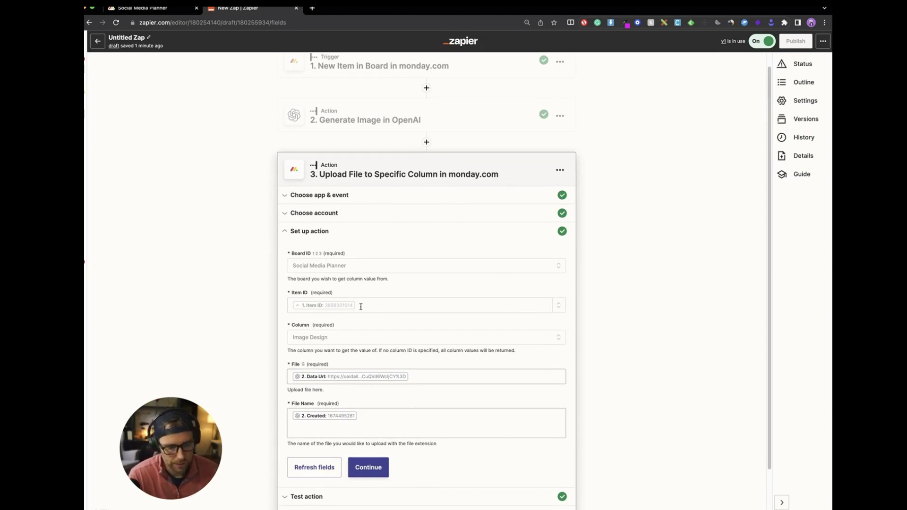
{"action": "scroll", "coordinate": [338, 106], "scroll_direction": "up", "scroll_amount": 1}
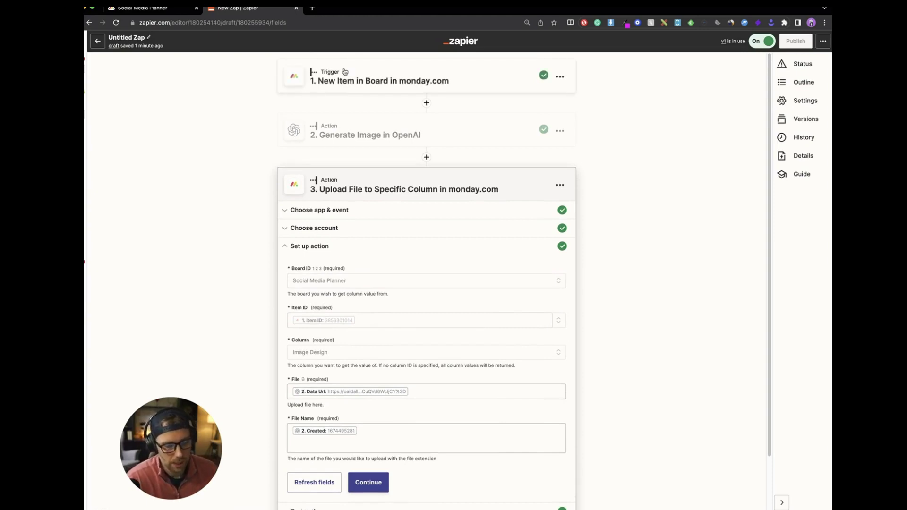
{"action": "left_click", "coordinate": [370, 320]}
{"action": "left_click", "coordinate": [334, 396]}
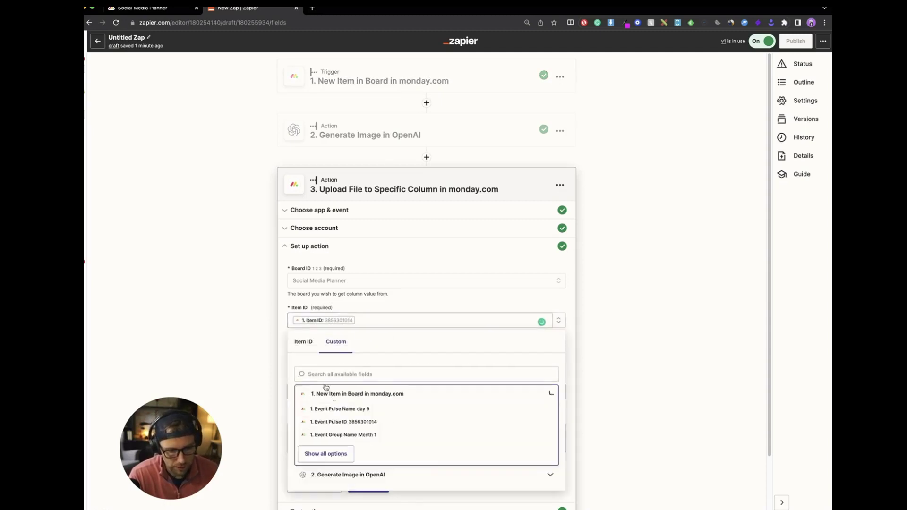
{"action": "scroll", "coordinate": [333, 395], "scroll_direction": "down", "scroll_amount": 2}
{"action": "left_click", "coordinate": [333, 395]}
{"action": "scroll", "coordinate": [379, 381], "scroll_direction": "down", "scroll_amount": 1}
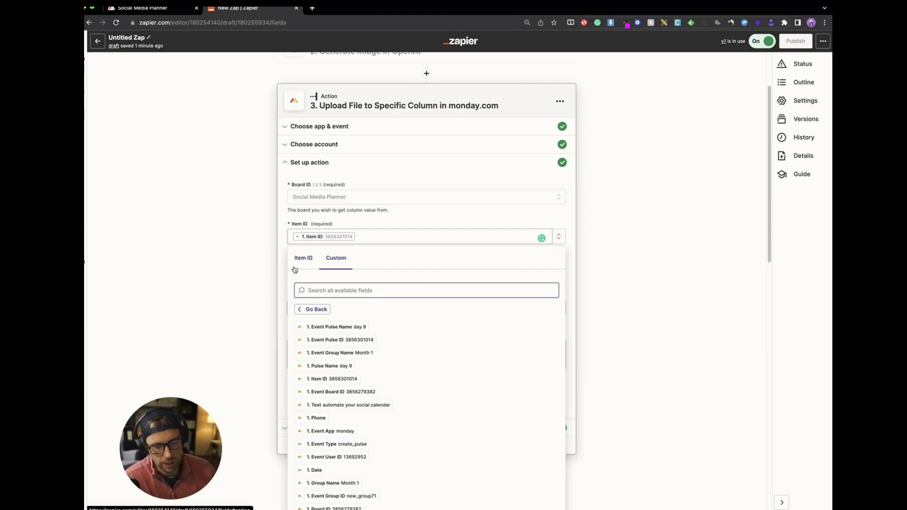
{"action": "left_click", "coordinate": [247, 253]}
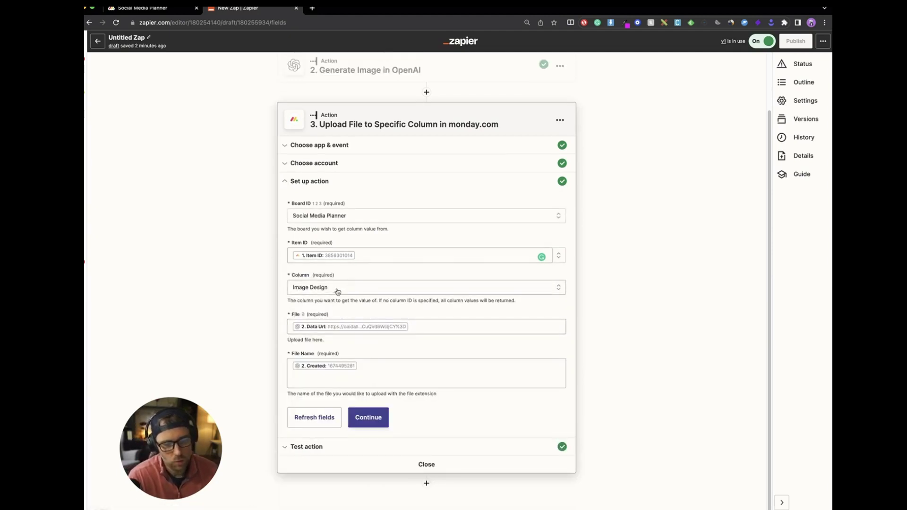
{"action": "left_click", "coordinate": [141, 8]}
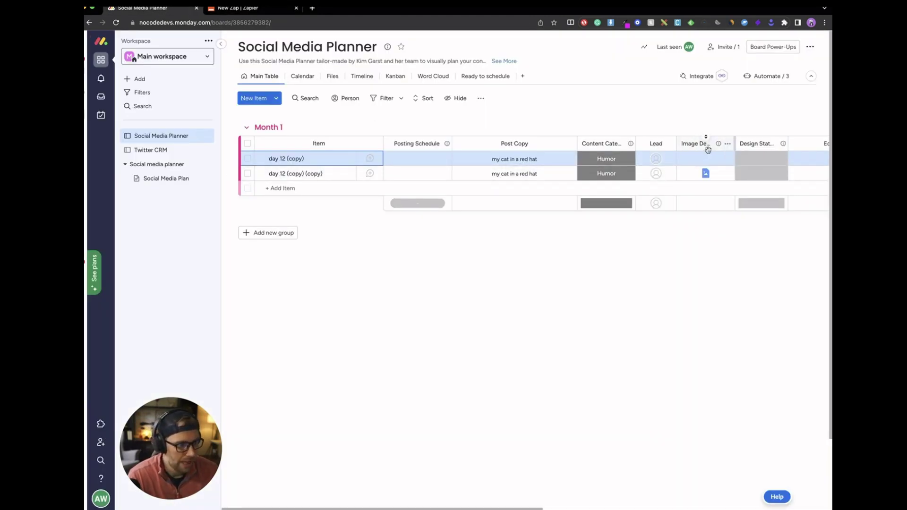
- Check the Image Design column's description and options menu, then go back to Zapier
{"action": "mouse_move", "coordinate": [717, 150]}
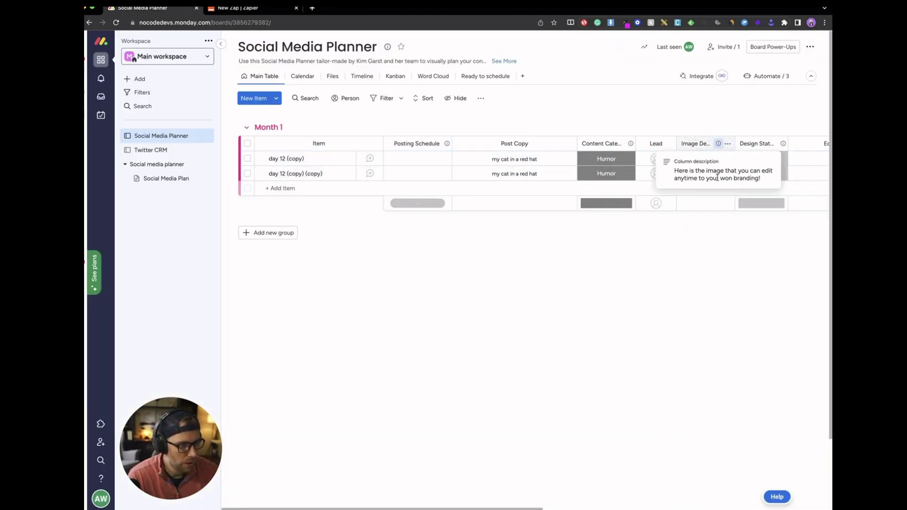
{"action": "left_click", "coordinate": [726, 146]}
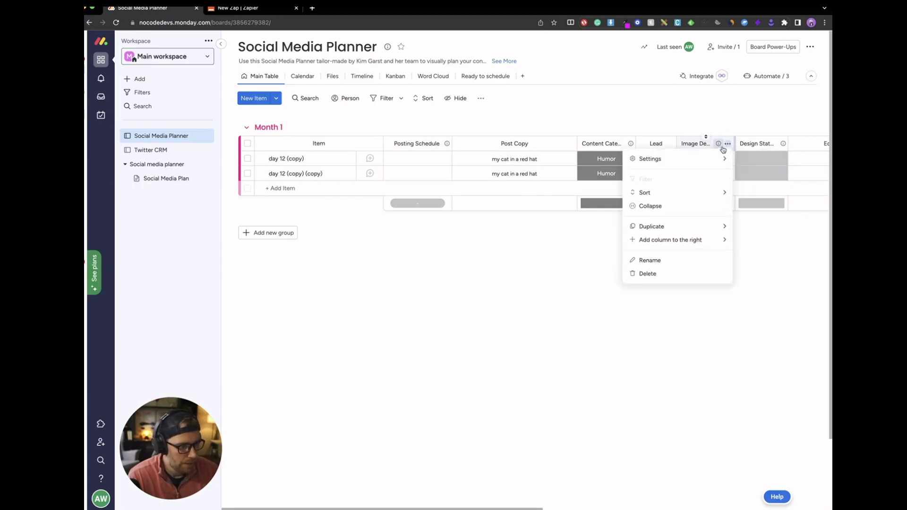
{"action": "left_click", "coordinate": [241, 13]}
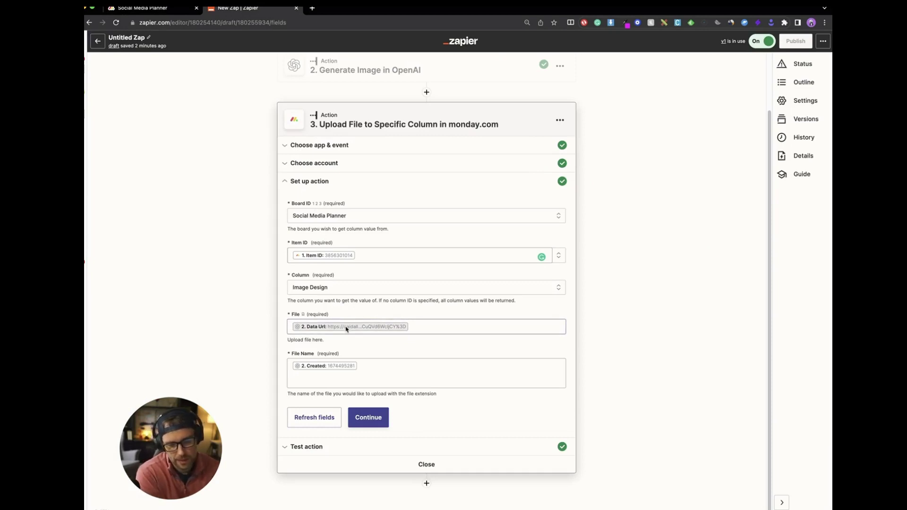
- Keep OpenAI's Created value as the upload file name and show the add_file_to_column test result
{"action": "left_click", "coordinate": [359, 373]}
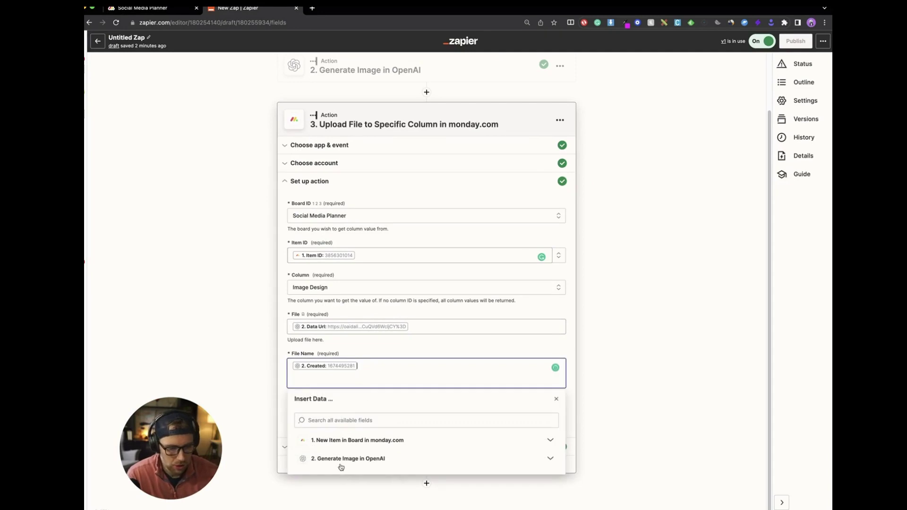
{"action": "left_click", "coordinate": [338, 459]}
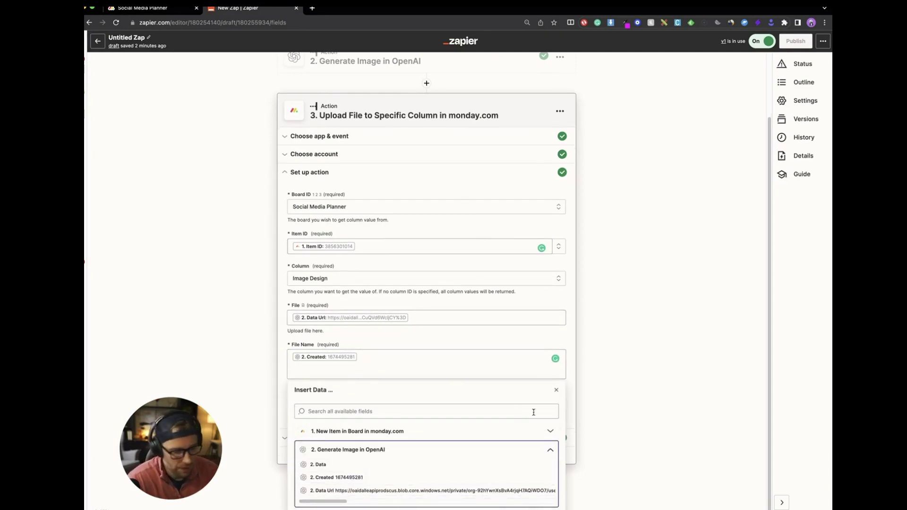
{"action": "left_click", "coordinate": [604, 401]}
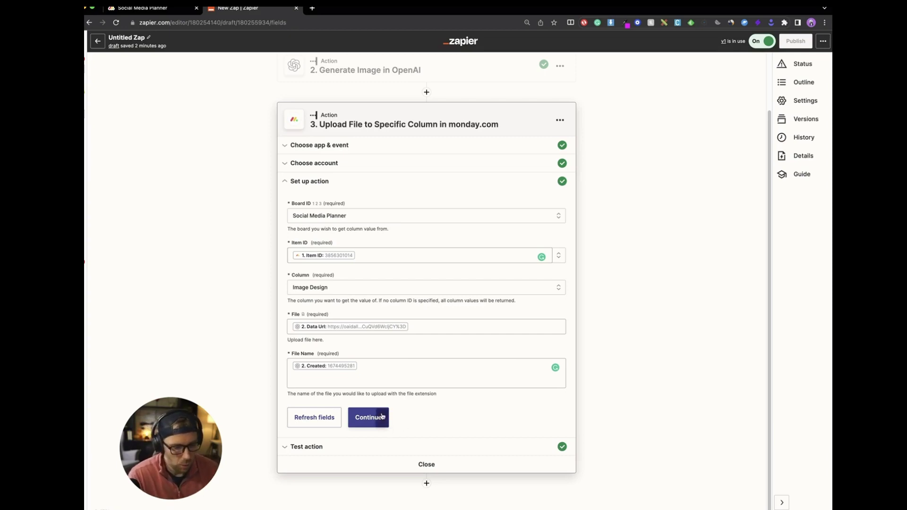
{"action": "left_click", "coordinate": [369, 422]}
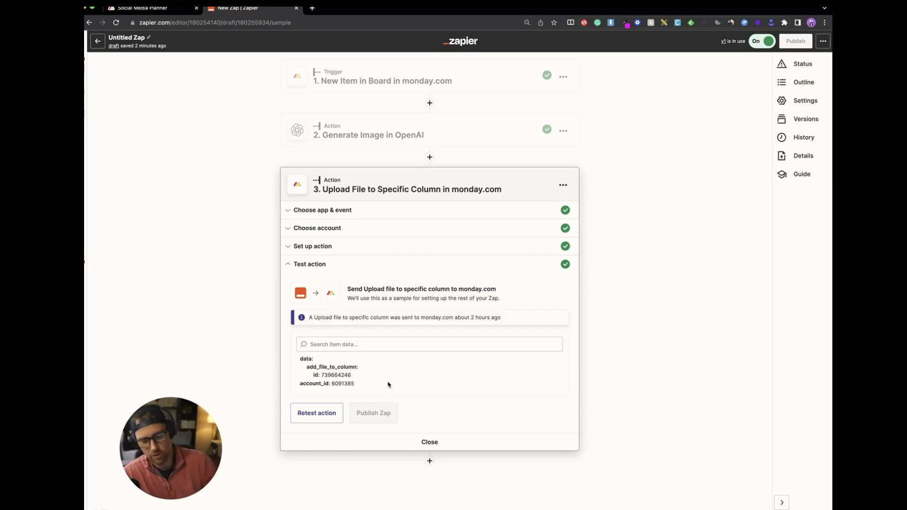
- Insert a new action step below step 3, the monday.com file upload
{"action": "left_click", "coordinate": [429, 461]}
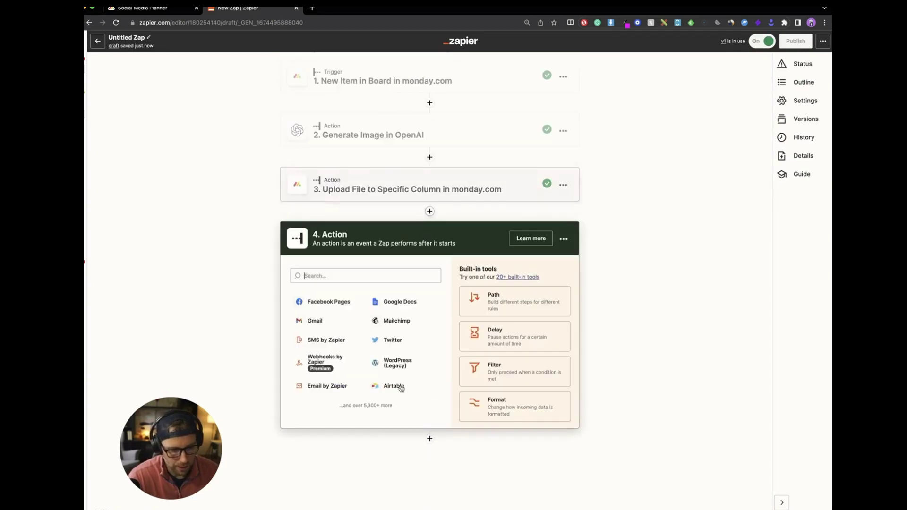